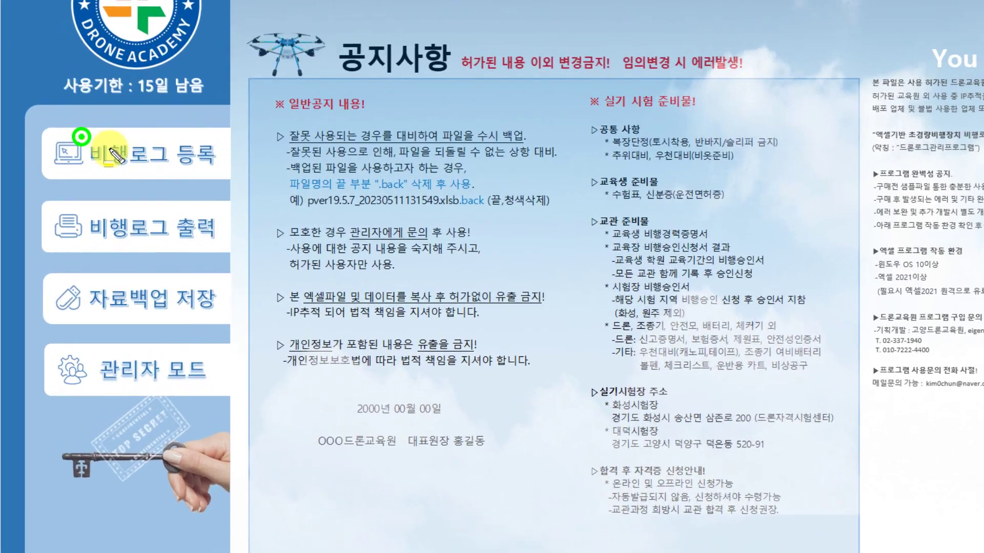
# - Open the 비행로그 출력 flight-log print sheet from the main menu
pyautogui.moveTo(110, 149); pyautogui.dragTo(219, 169)
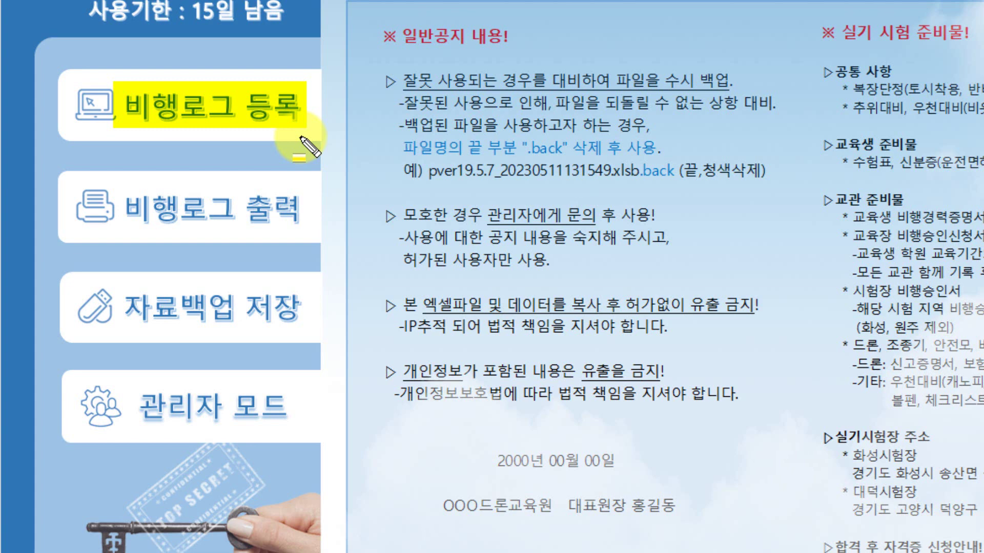
pyautogui.press('Escape')
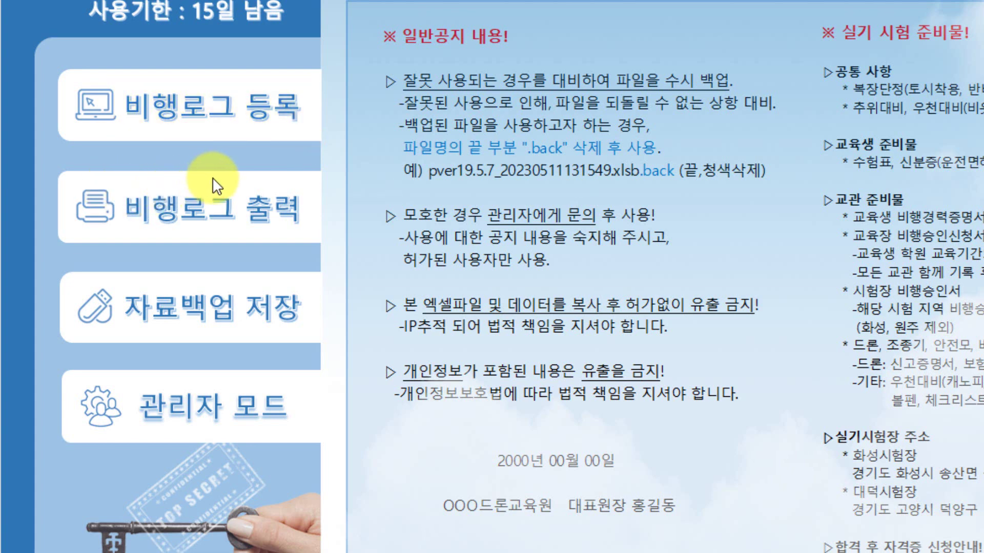
pyautogui.click(225, 201)
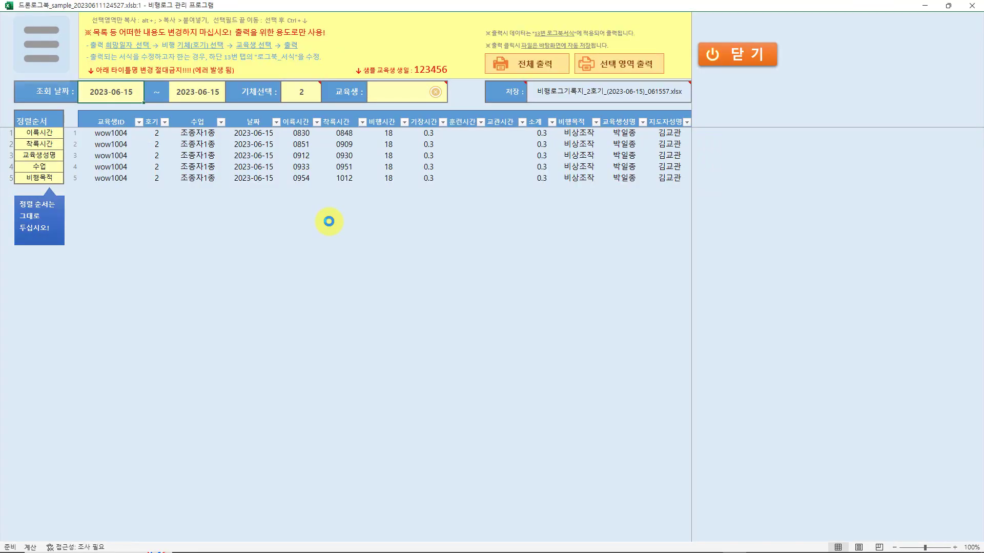
# - Try a 2023-06-01 start date and aircraft 1 while browsing the flight table
pyautogui.click(299, 176)
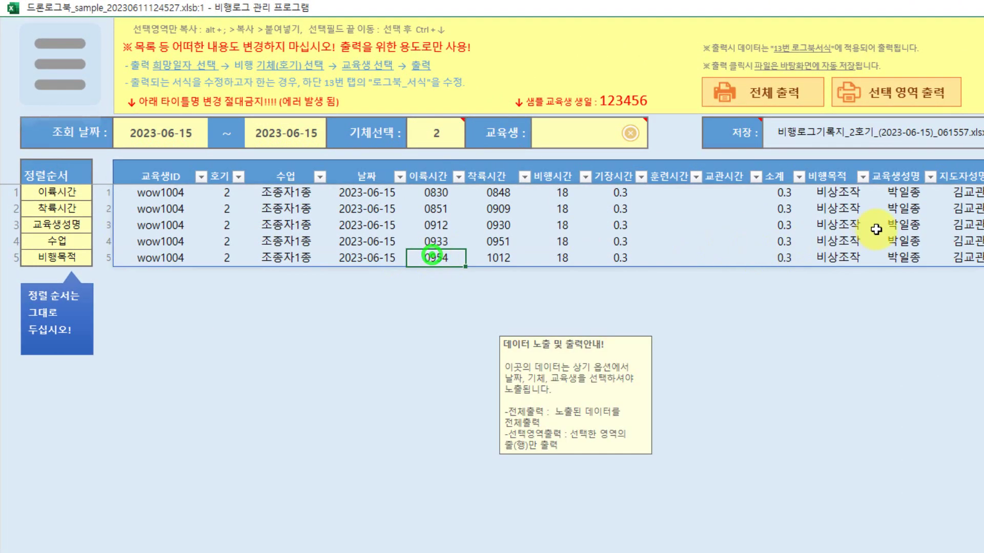
pyautogui.click(895, 216)
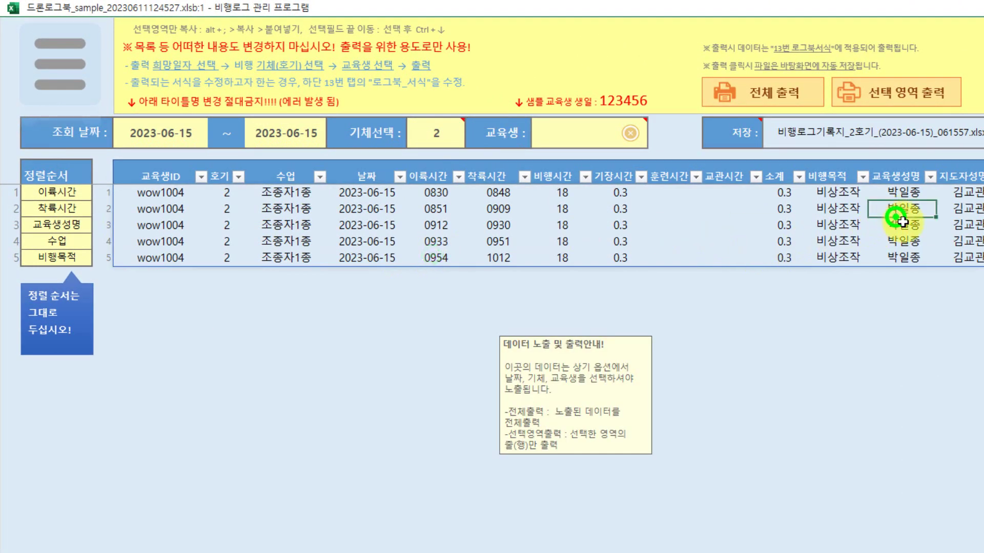
pyautogui.click(186, 135)
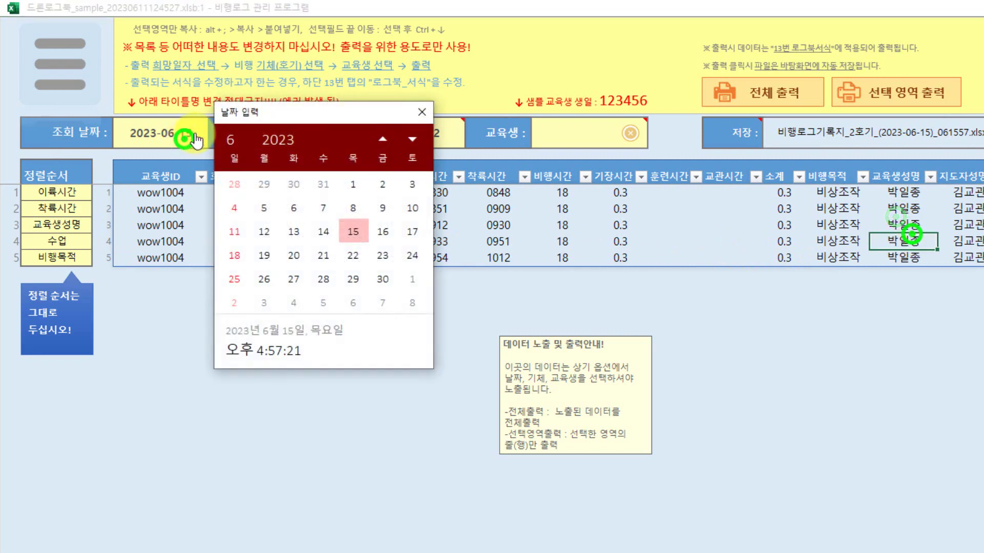
pyautogui.click(353, 188)
pyautogui.click(343, 272)
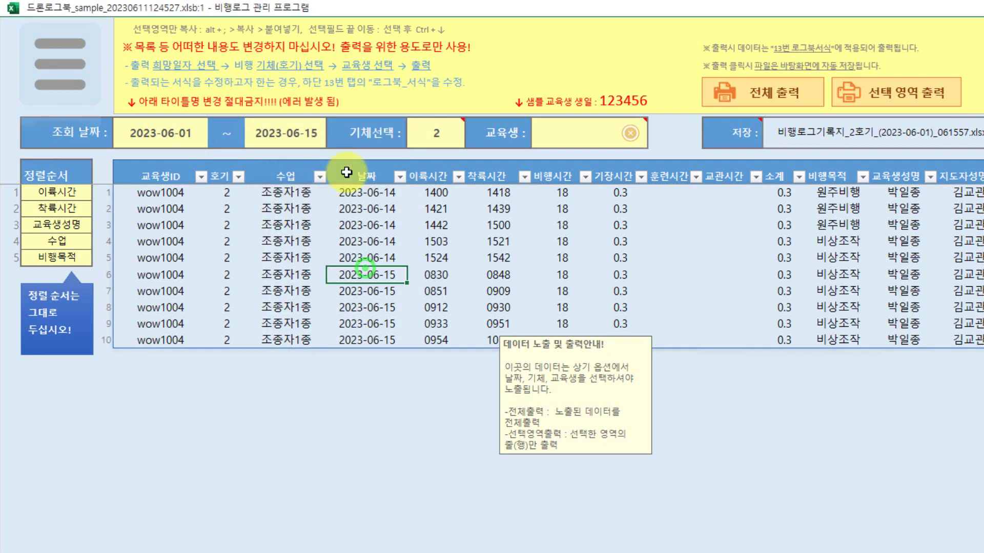
pyautogui.click(445, 134)
pyautogui.click(470, 141)
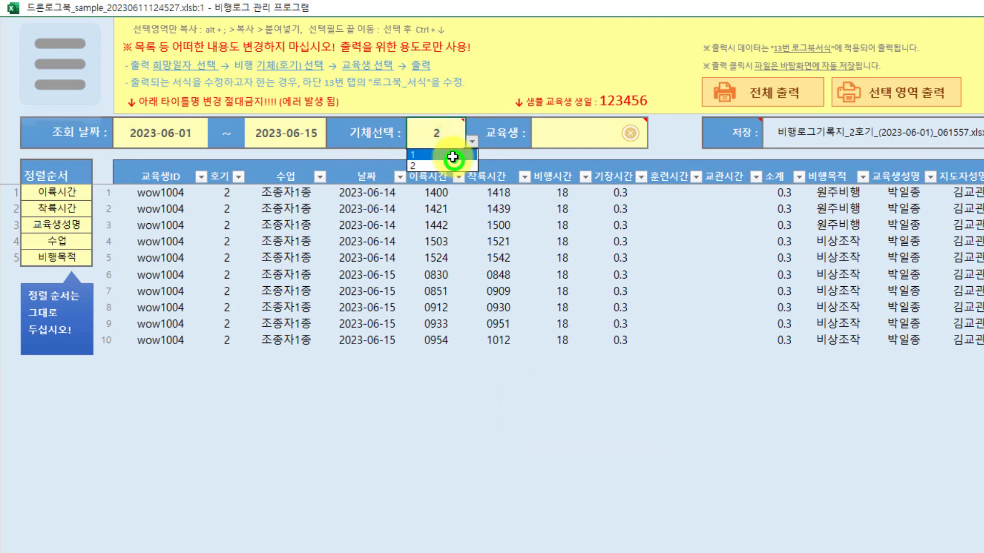
pyautogui.click(450, 164)
pyautogui.click(423, 307)
pyautogui.scroll(-6, 373, 340)
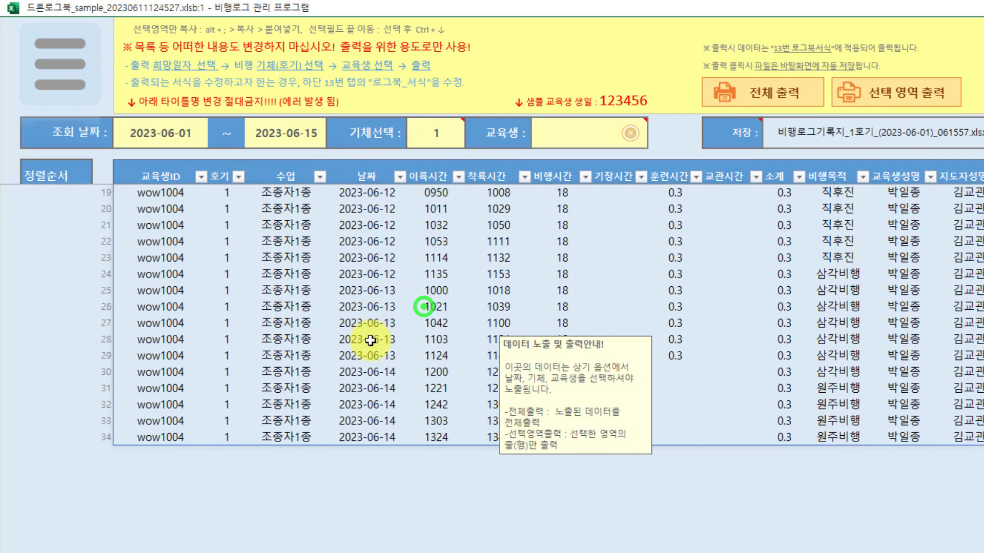
pyautogui.scroll(6, 332, 271)
pyautogui.click(332, 272)
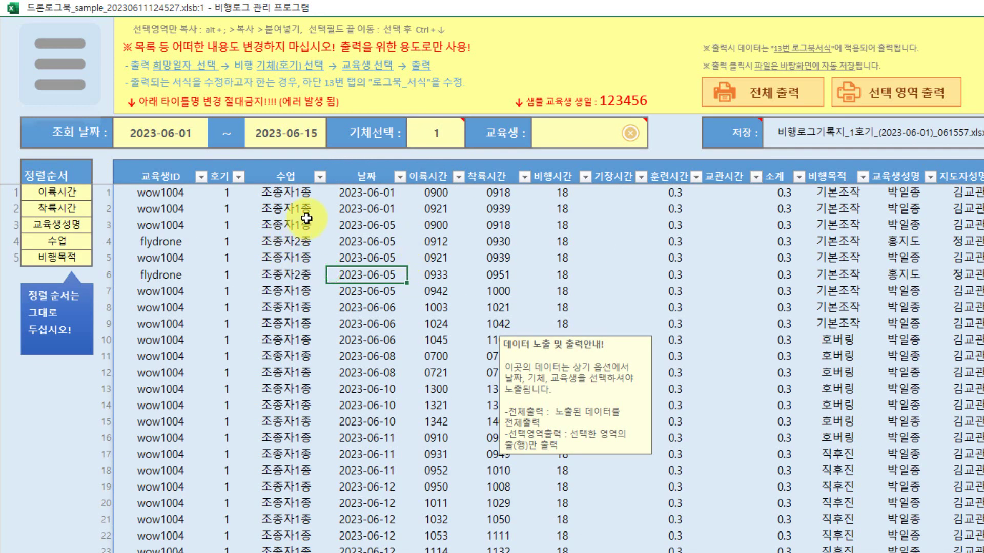
# - Set both 조회 날짜 query dates to 2023-06-15 with the date picker
pyautogui.click(194, 139)
pyautogui.click(304, 334)
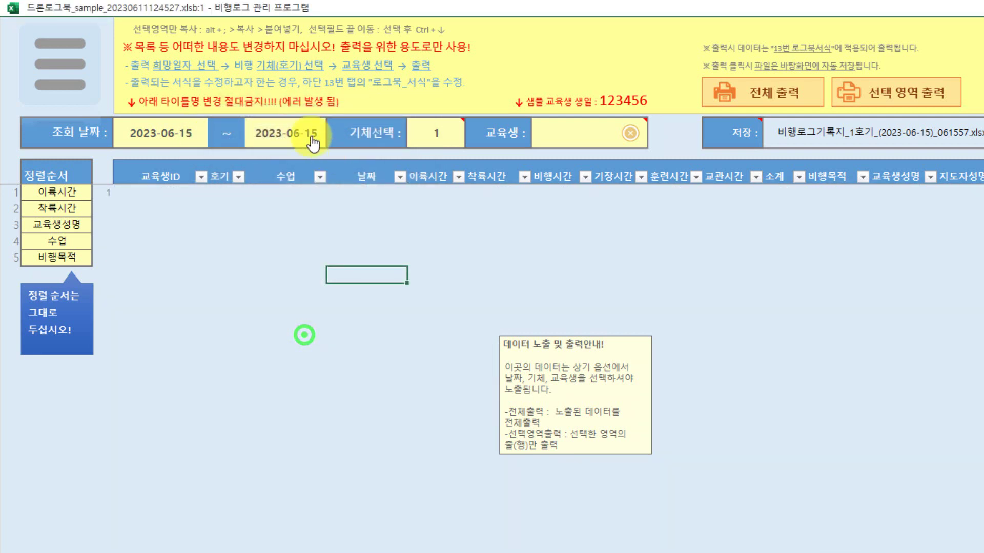
pyautogui.click(307, 132)
pyautogui.click(418, 347)
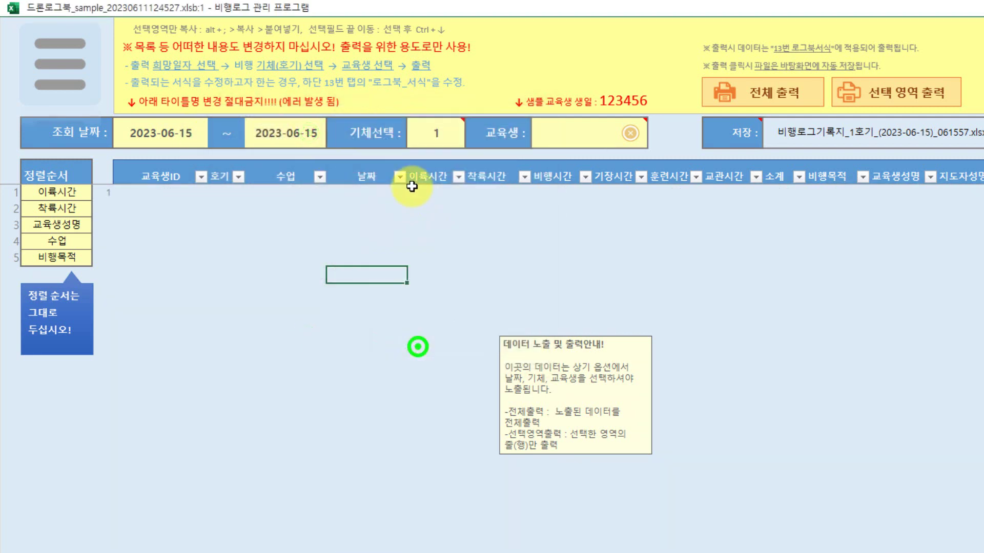
# - Choose aircraft 2 in 기체선택 and bring up the 교육생 trainee search
pyautogui.click(444, 134)
pyautogui.click(473, 143)
pyautogui.click(456, 166)
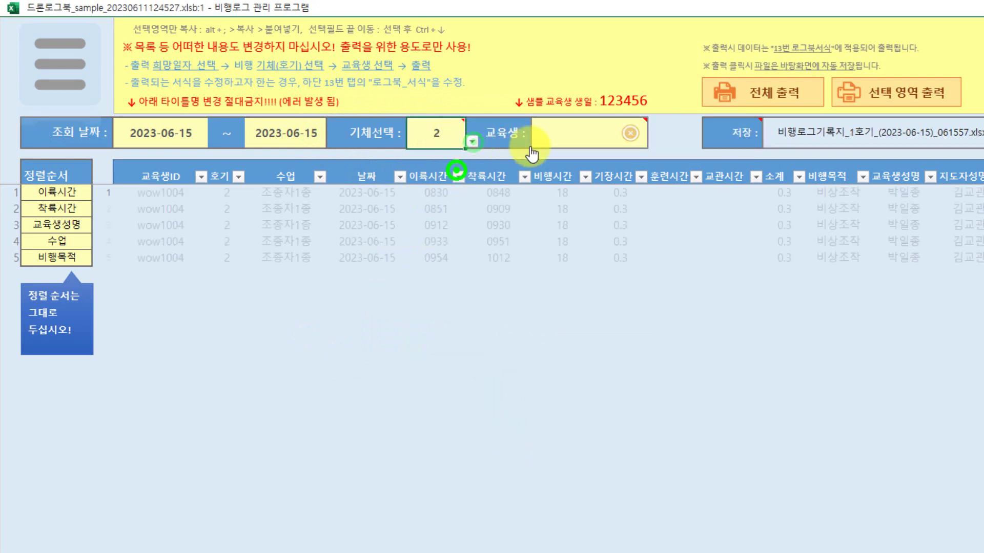
pyautogui.click(563, 147)
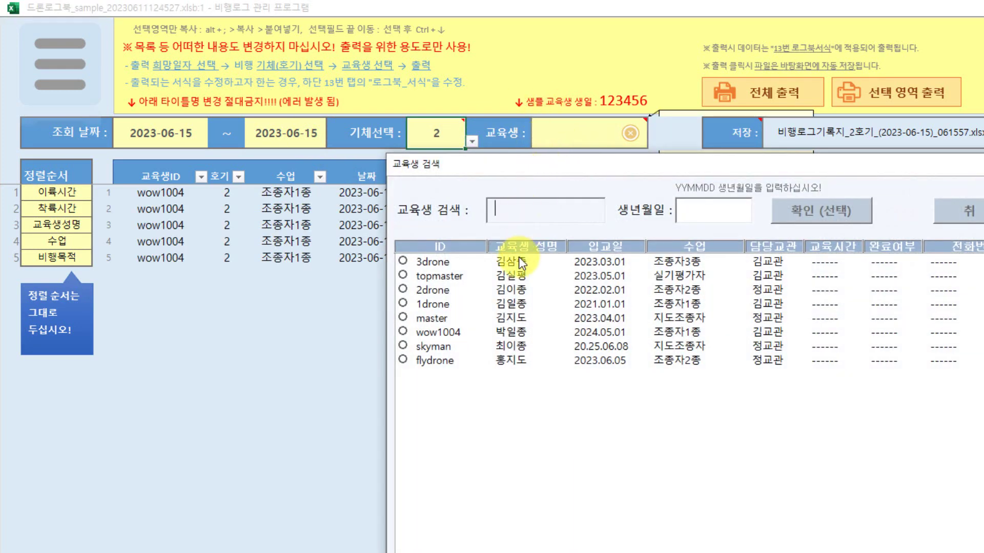
# - Pick the sixth trainee in the list, enter their birth date, and confirm the filter
pyautogui.click(514, 335)
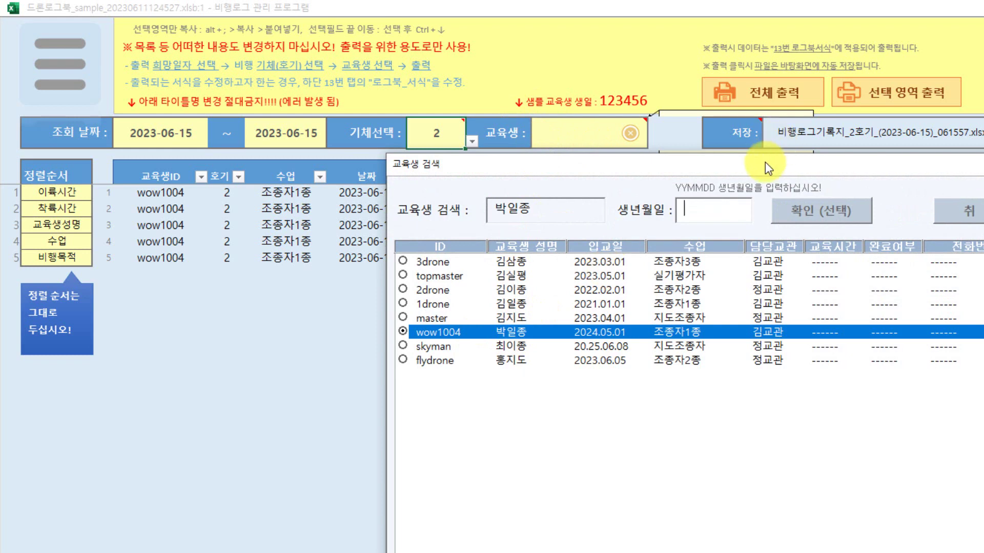
pyautogui.moveTo(764, 161); pyautogui.dragTo(638, 172)
pyautogui.click(568, 222)
pyautogui.write('1')
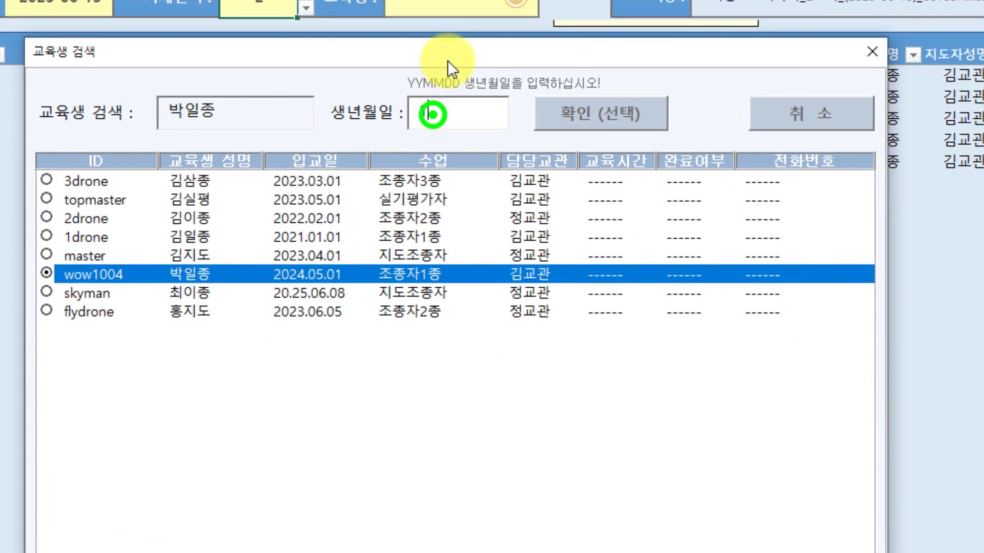
pyautogui.write('23456')
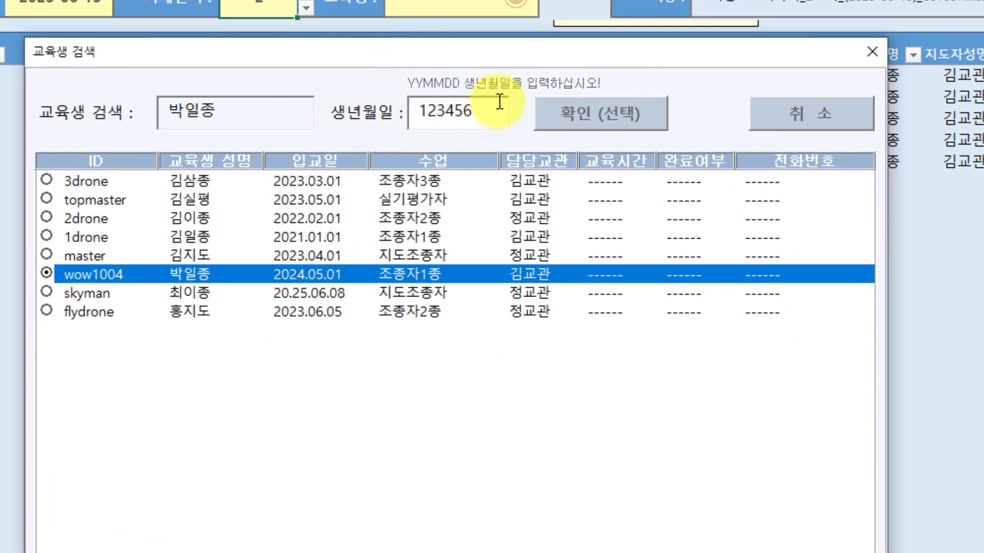
pyautogui.click(600, 114)
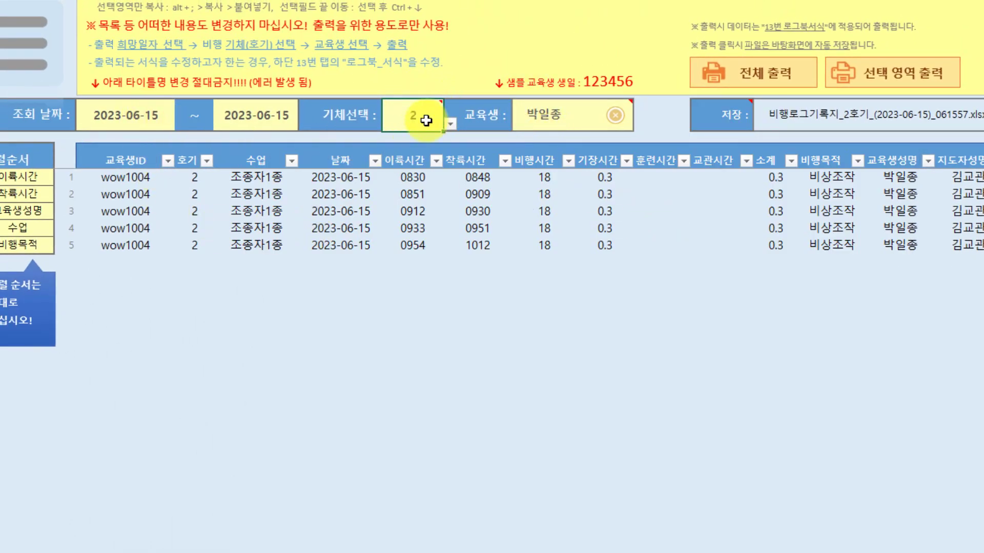
# - Move the start date back to 2023-06-01 and review the listed flight dates
pyautogui.click(336, 281)
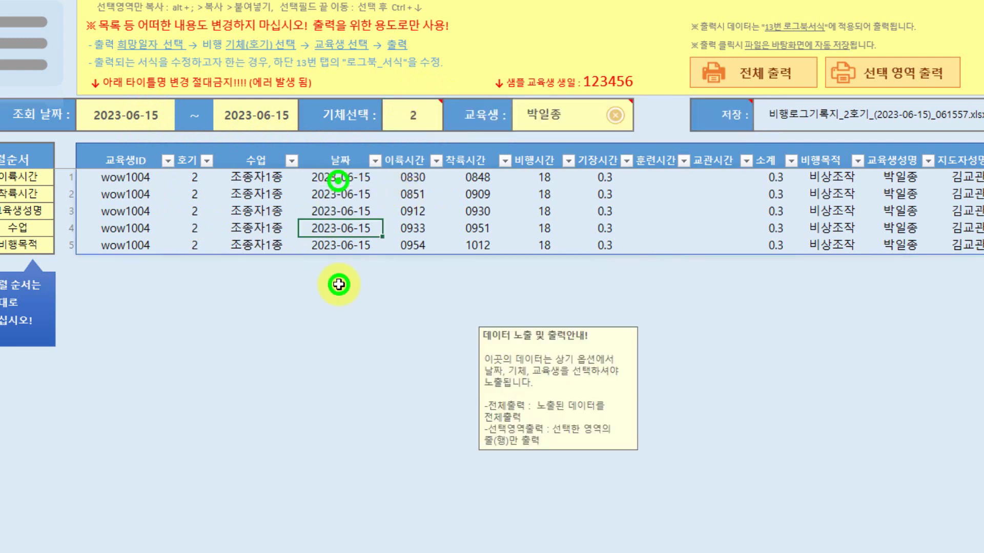
pyautogui.click(409, 182)
pyautogui.click(467, 244)
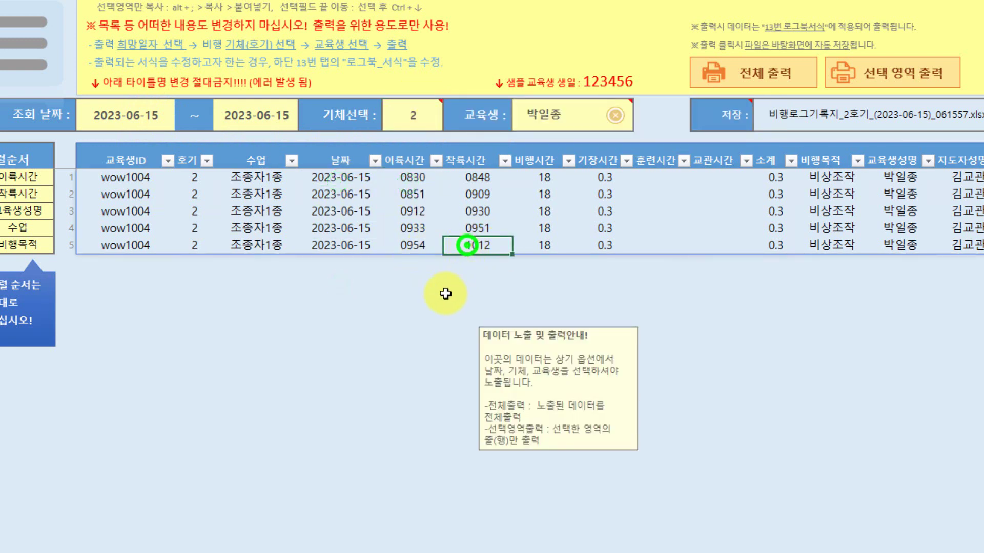
pyautogui.click(442, 297)
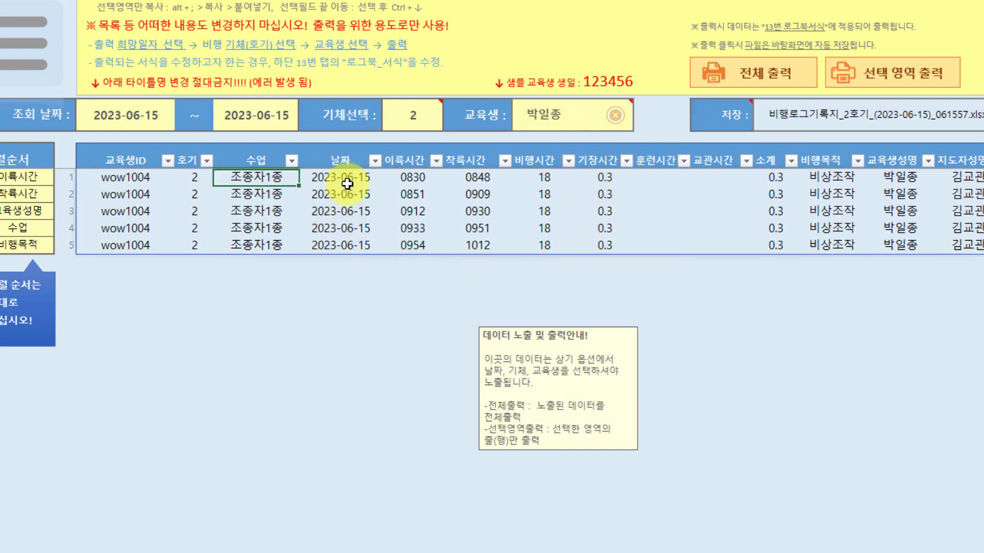
pyautogui.click(336, 244)
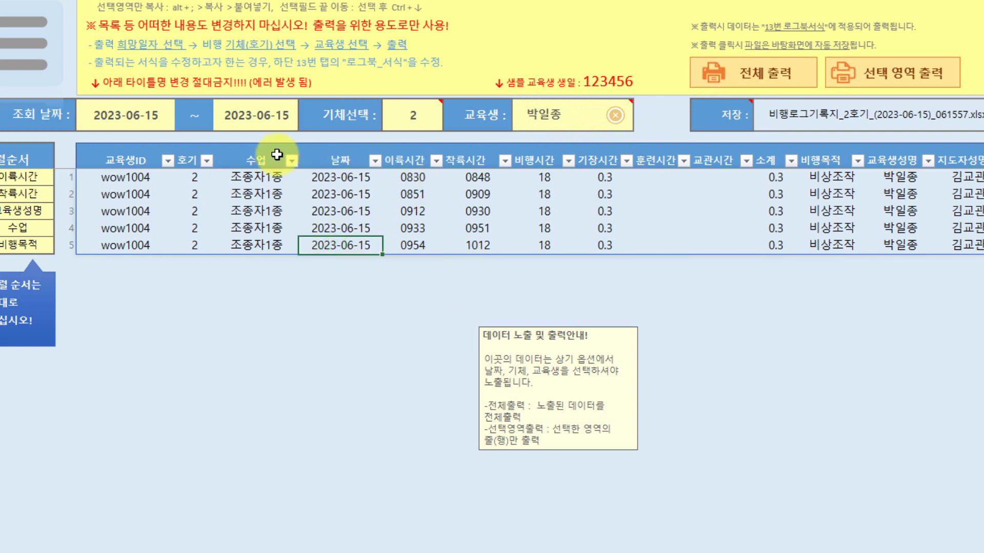
pyautogui.click(152, 121)
pyautogui.click(328, 168)
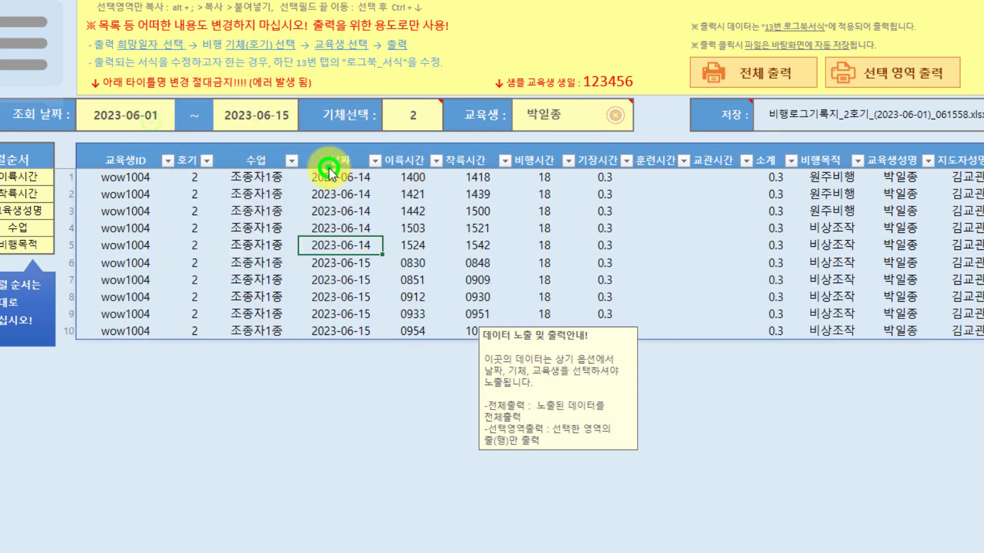
pyautogui.click(343, 296)
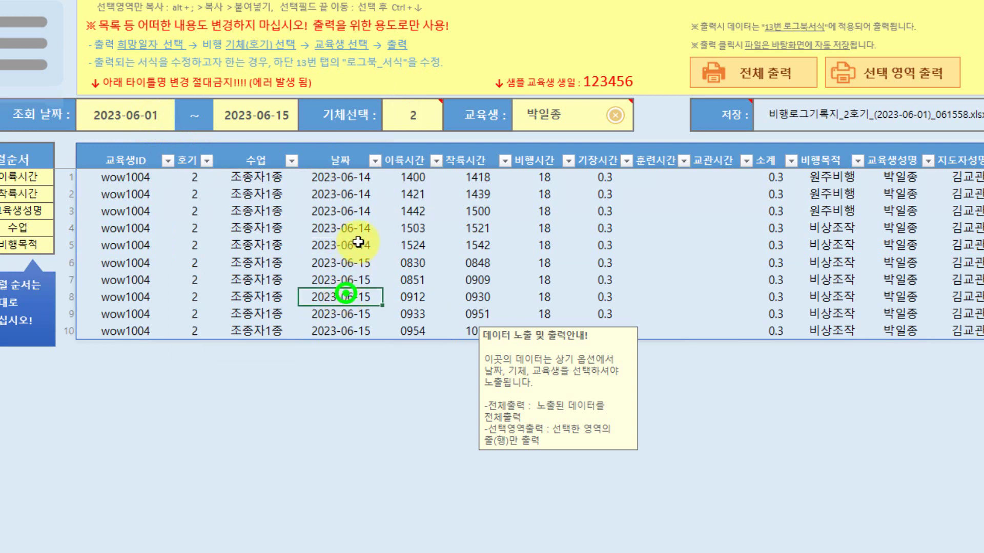
pyautogui.click(358, 225)
pyautogui.click(348, 198)
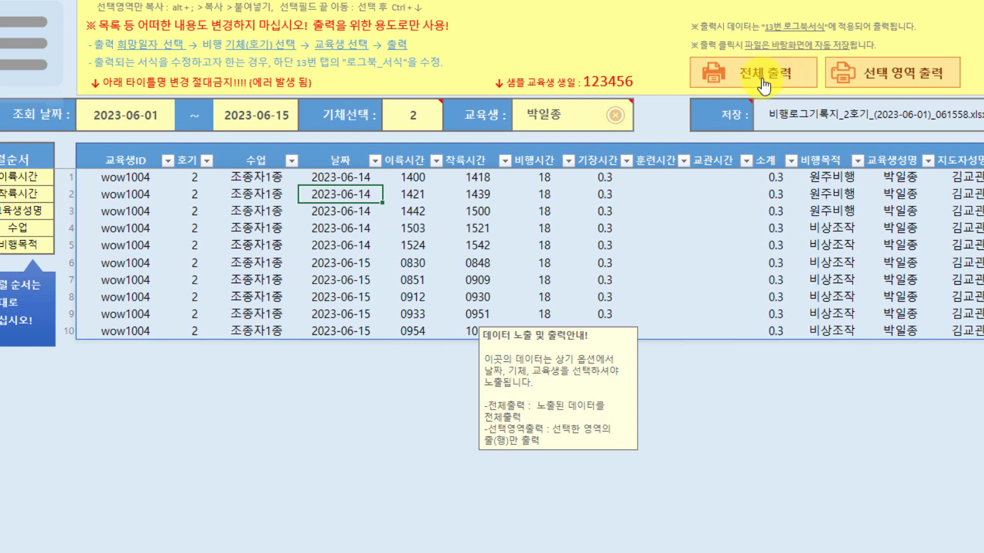
pyautogui.click(358, 332)
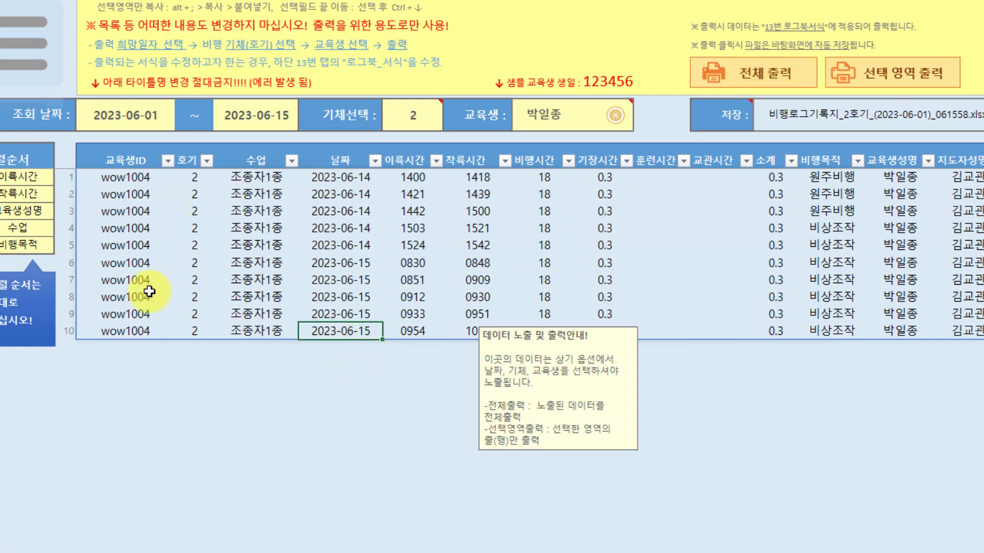
# - Export all ten flights to the 2호기 logbook workbook, then close it without saving
pyautogui.click(754, 80)
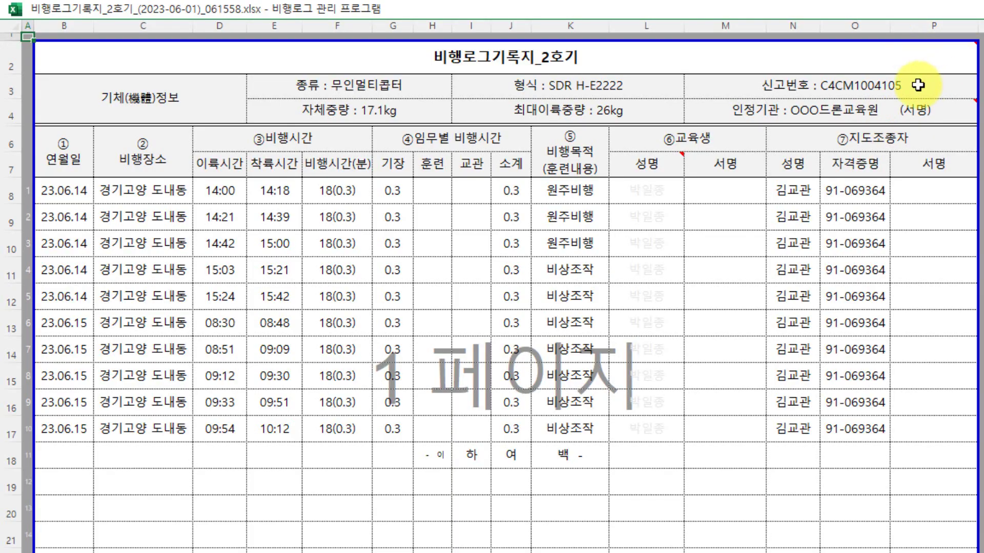
pyautogui.click(82, 201)
pyautogui.click(82, 430)
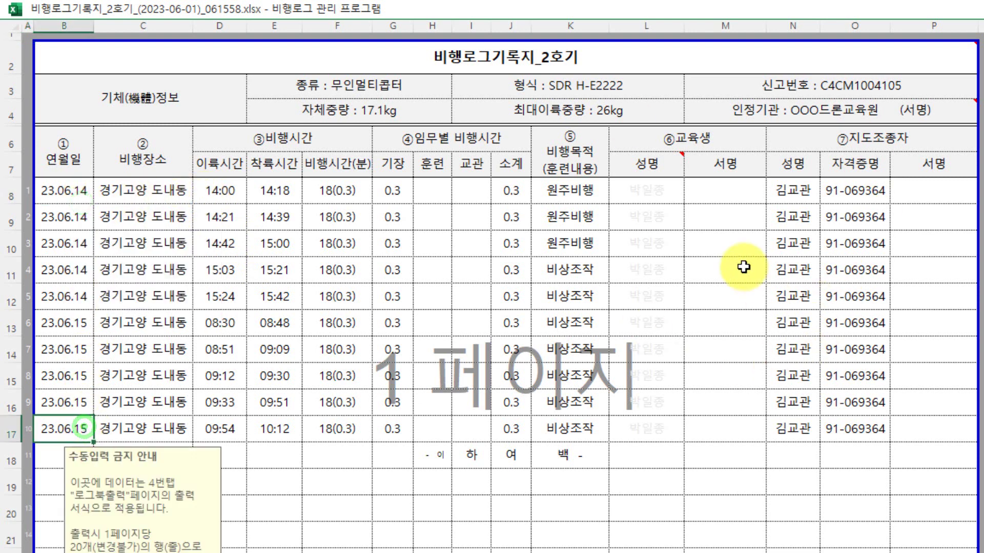
pyautogui.hotkey('alt', 'F4')
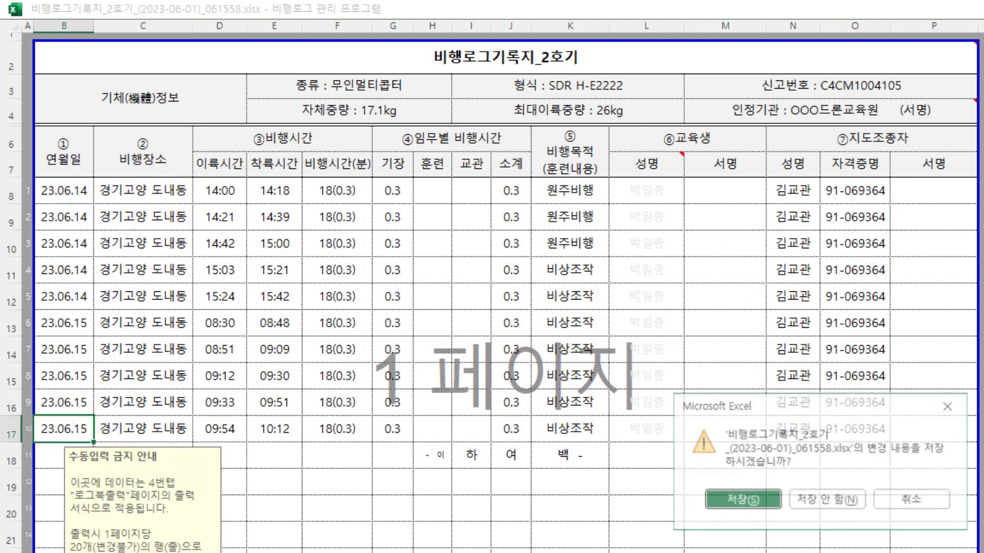
pyautogui.click(841, 502)
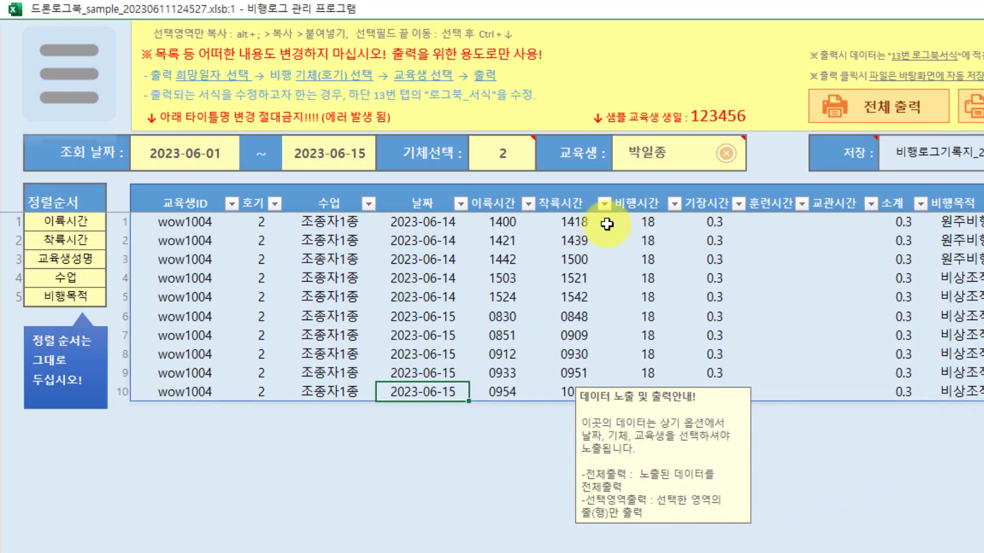
# - Set the start date to 2023-06-15 so only five flights are listed
pyautogui.click(207, 162)
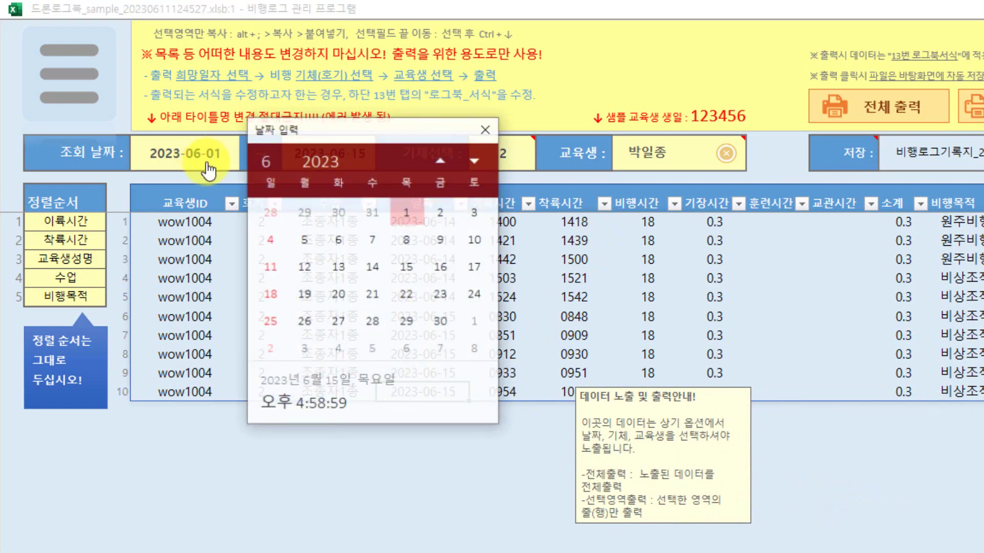
pyautogui.click(405, 267)
pyautogui.click(460, 451)
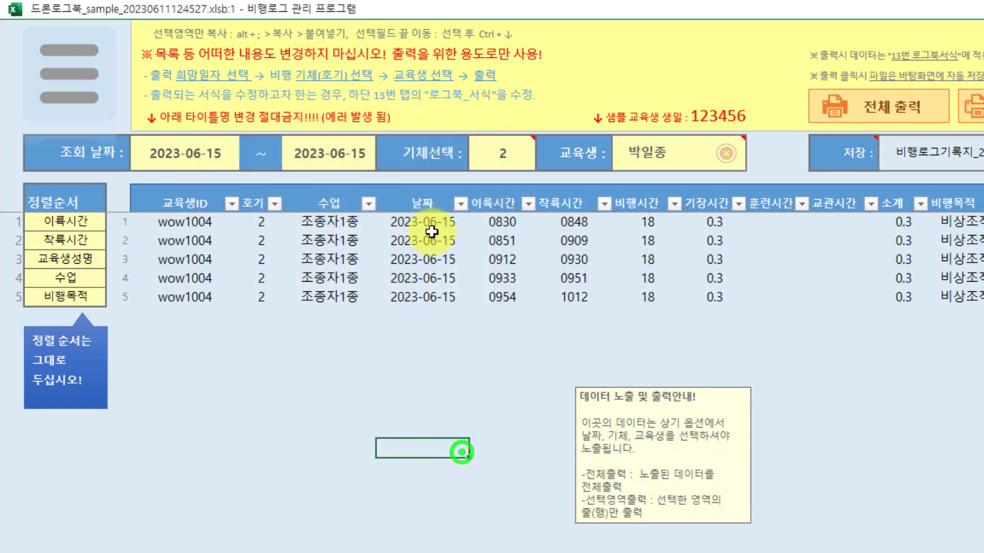
pyautogui.click(415, 295)
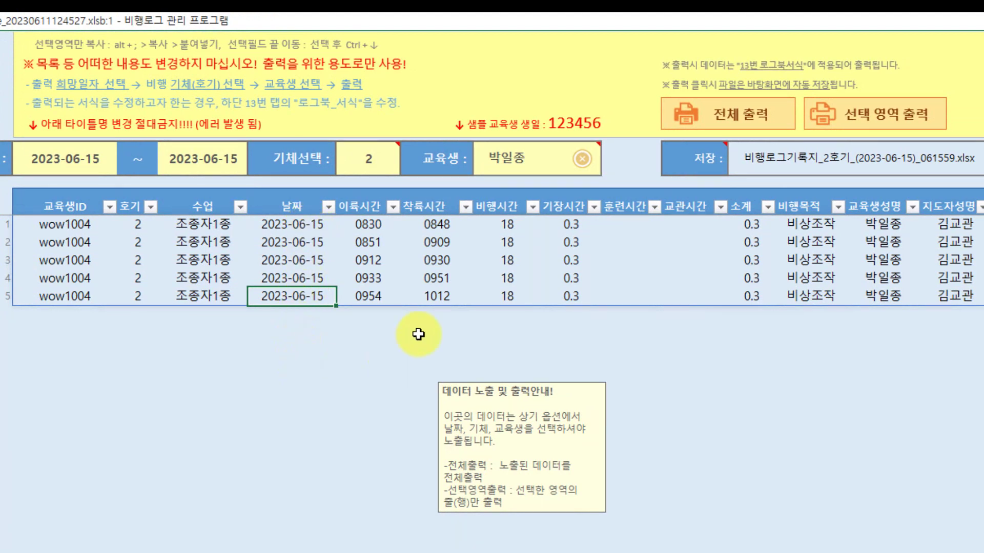
pyautogui.hotkey('ctrl', 'Up')
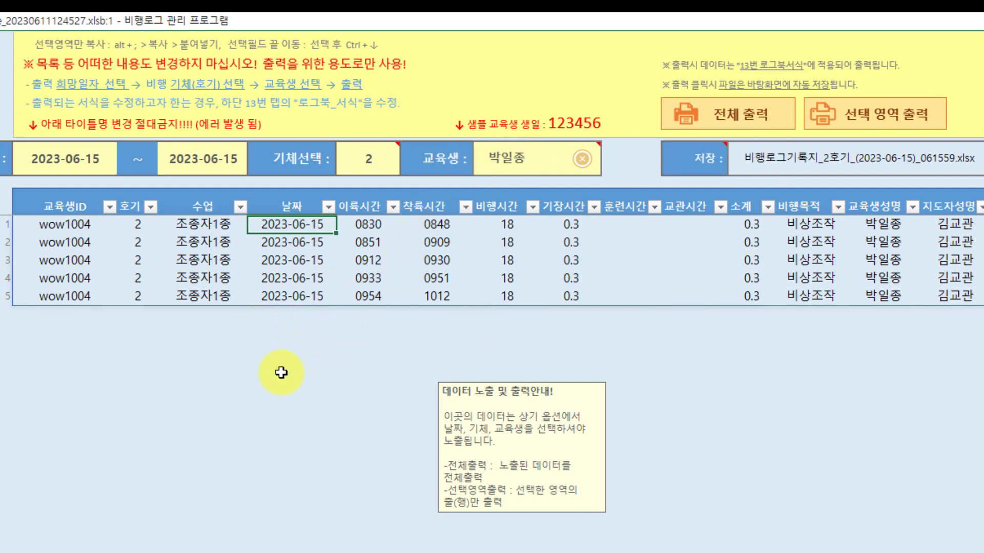
pyautogui.keyDown('shift'); pyautogui.click(296, 296); pyautogui.keyUp('shift')
pyautogui.click(323, 351)
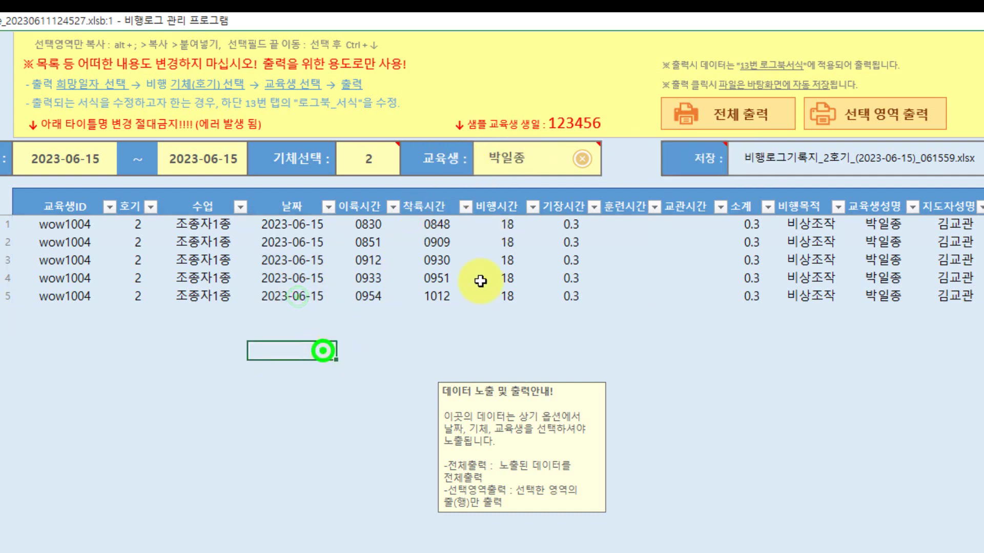
# - Export the five flights with 전체 출력, preview the print, and close the logbook
pyautogui.click(731, 118)
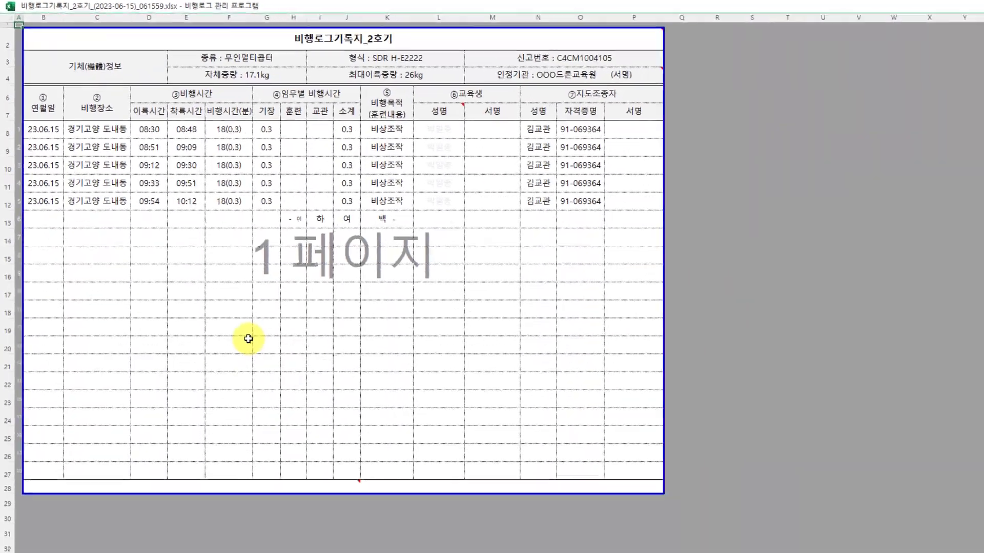
pyautogui.hotkey('ctrl', 'p')
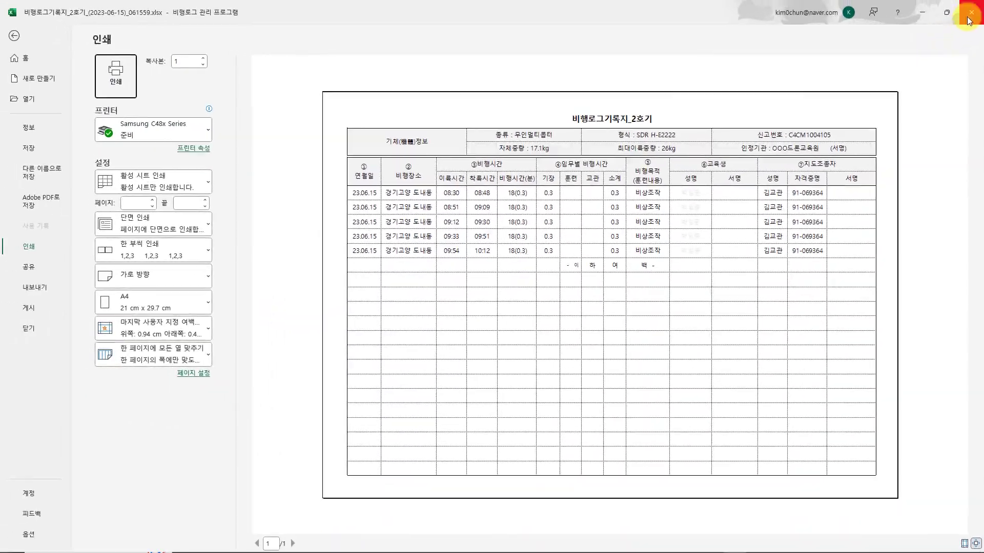
pyautogui.click(970, 12)
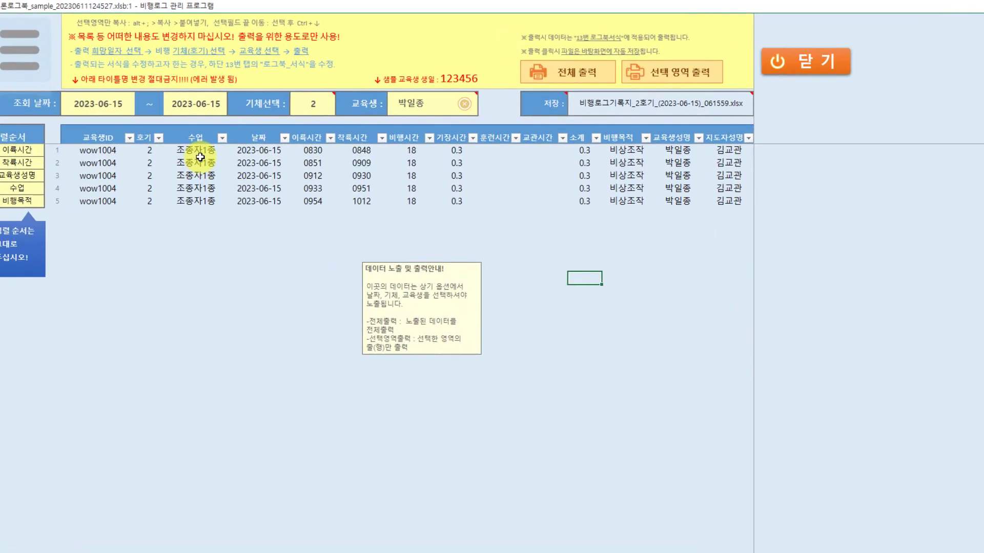
# - Select rows 3–5 of the flight table and export just those three flights with 선택 영역 출력
pyautogui.moveTo(200, 154); pyautogui.dragTo(196, 173)
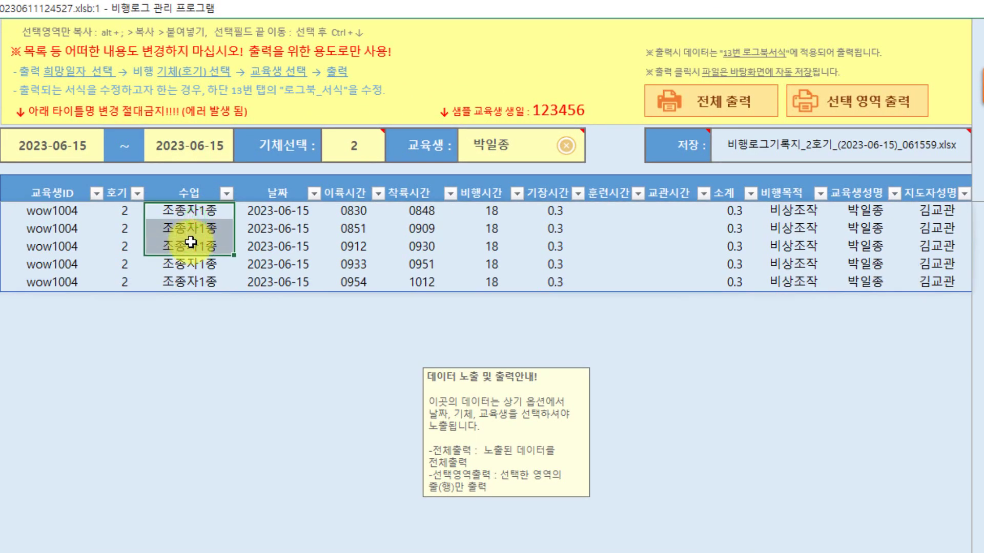
pyautogui.moveTo(190, 242); pyautogui.dragTo(190, 246)
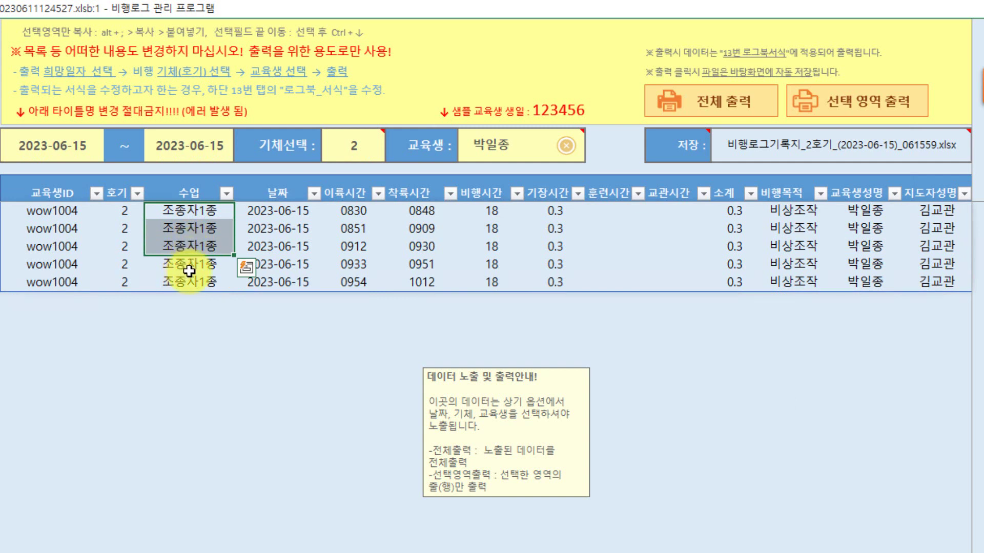
pyautogui.click(176, 367)
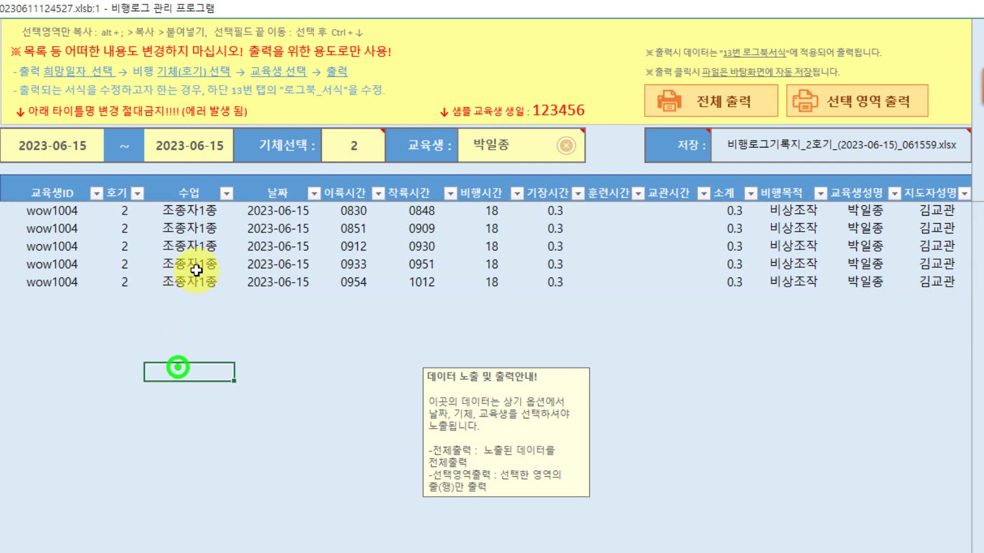
pyautogui.moveTo(193, 247); pyautogui.dragTo(296, 274)
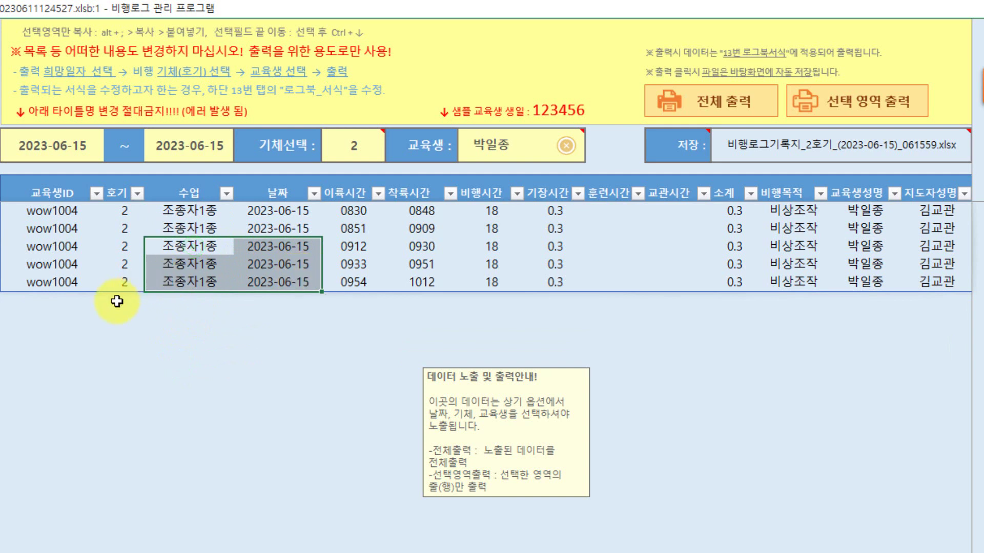
pyautogui.click(104, 318)
pyautogui.moveTo(183, 247); pyautogui.dragTo(345, 285)
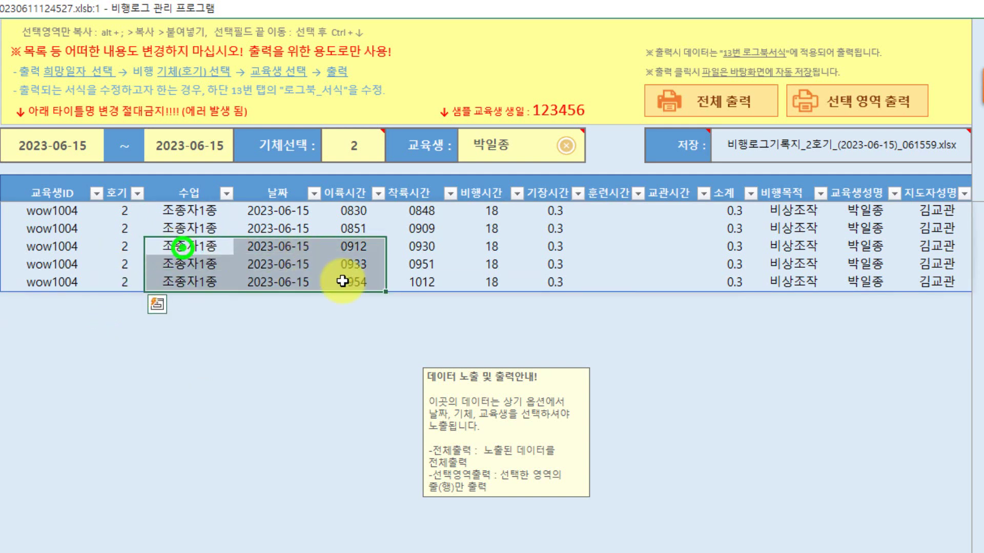
pyautogui.click(351, 353)
pyautogui.moveTo(421, 247); pyautogui.dragTo(419, 284)
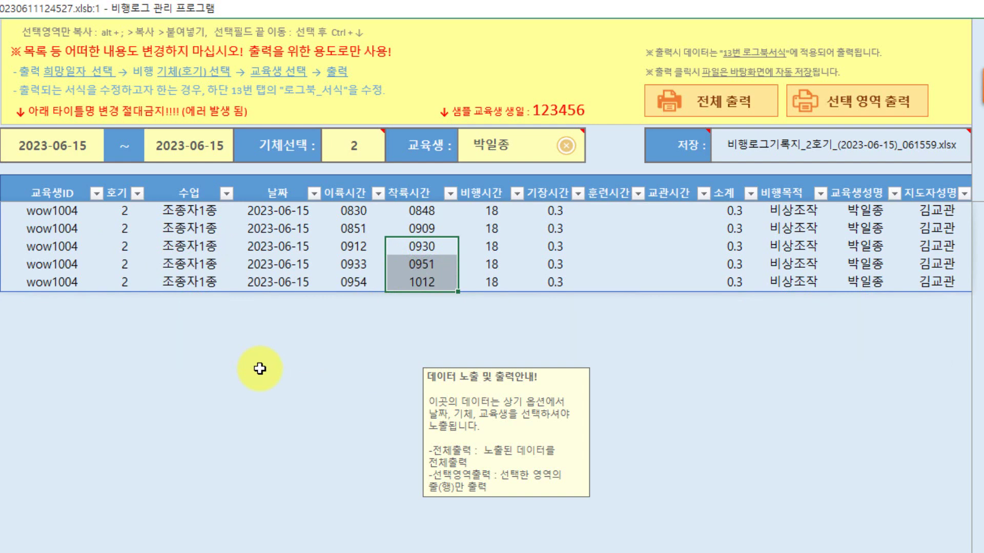
pyautogui.click(868, 113)
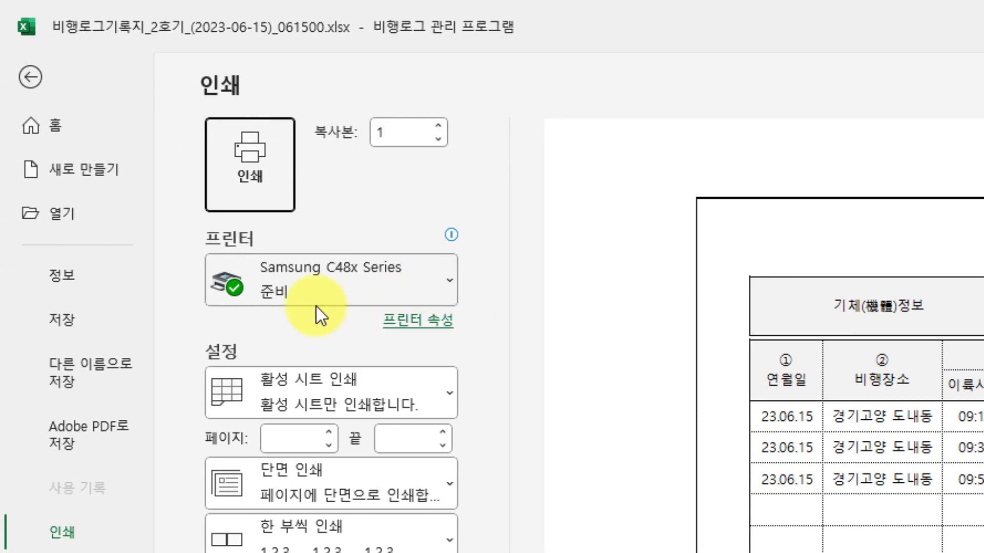
# - Print the three-flight logbook page and go back to the program's start-date cell
pyautogui.click(259, 175)
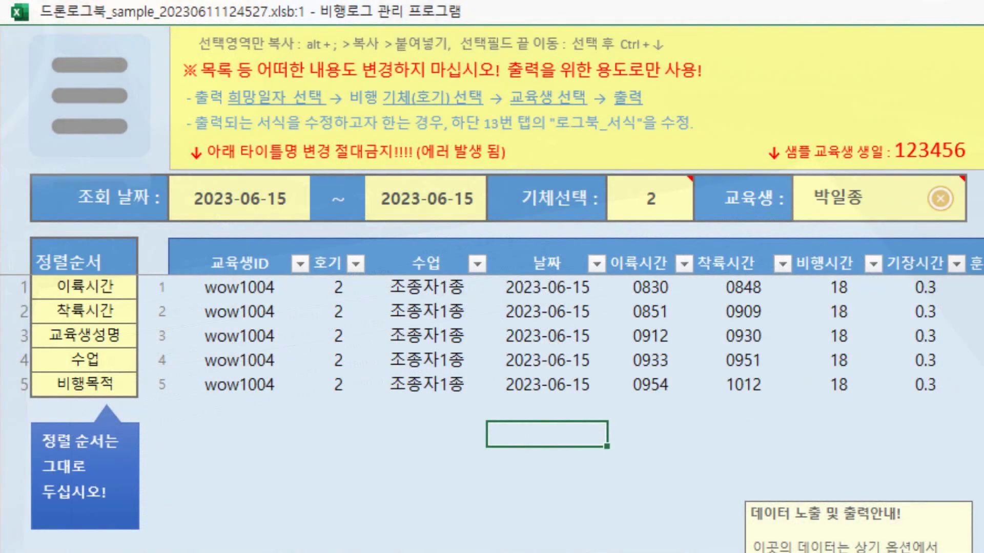
pyautogui.click(307, 210)
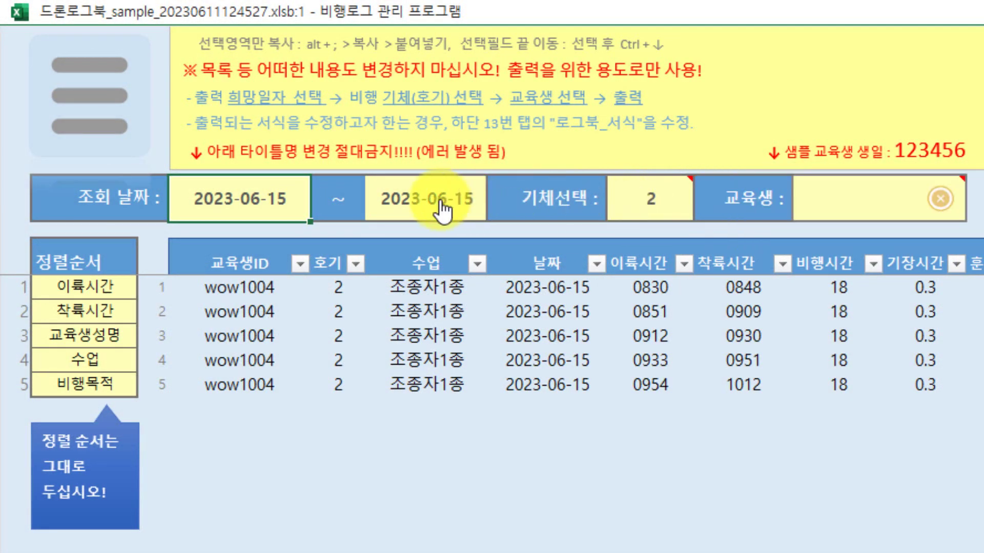
# - Export all five 2023-06-15 flights, close that logbook, and return to the main menu
pyautogui.moveTo(418, 289); pyautogui.dragTo(546, 384)
pyautogui.click(540, 482)
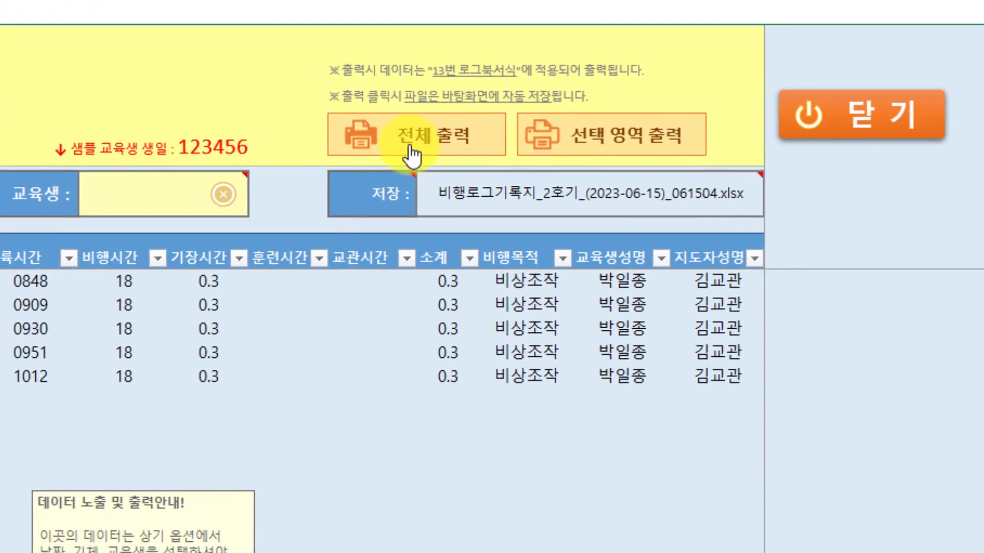
pyautogui.moveTo(639, 193); pyautogui.dragTo(654, 234)
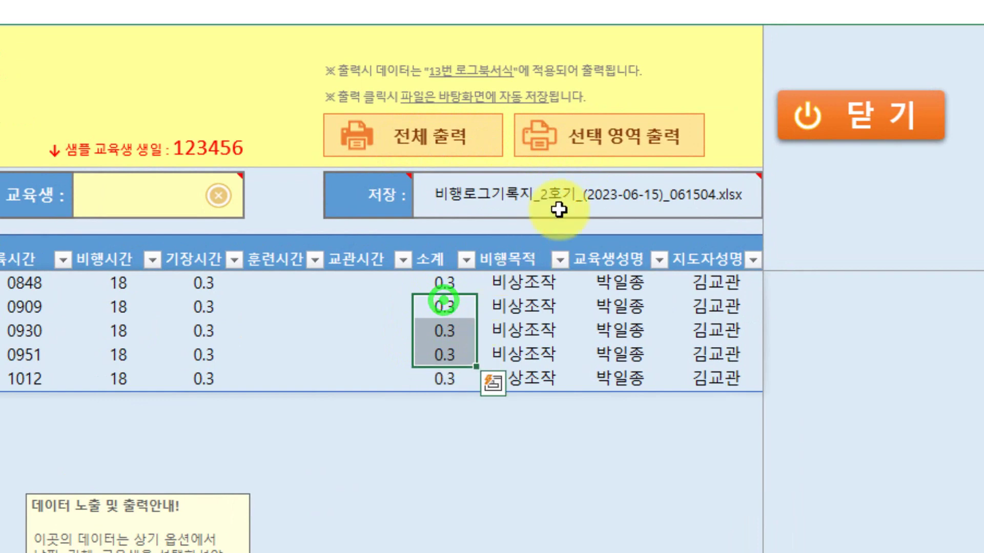
pyautogui.click(466, 150)
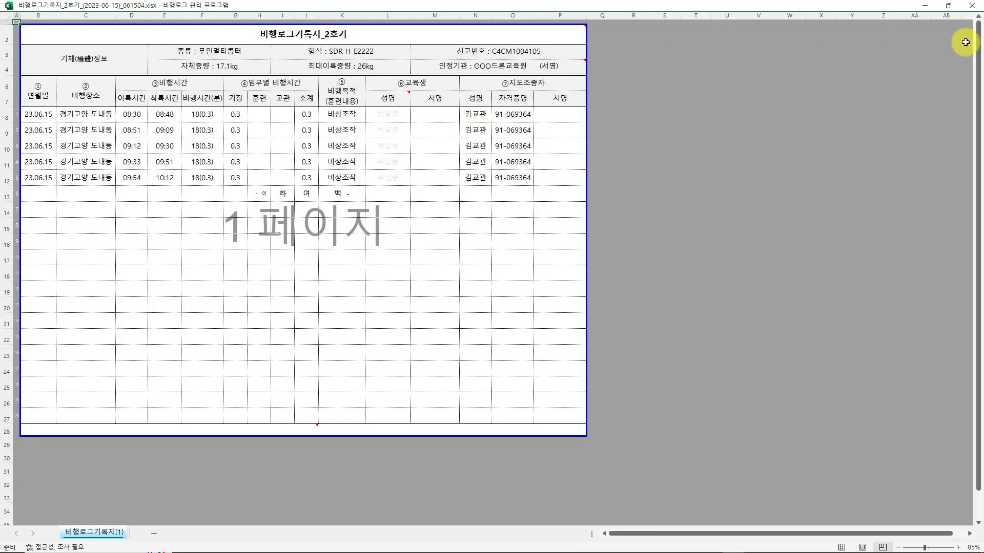
pyautogui.click(966, 6)
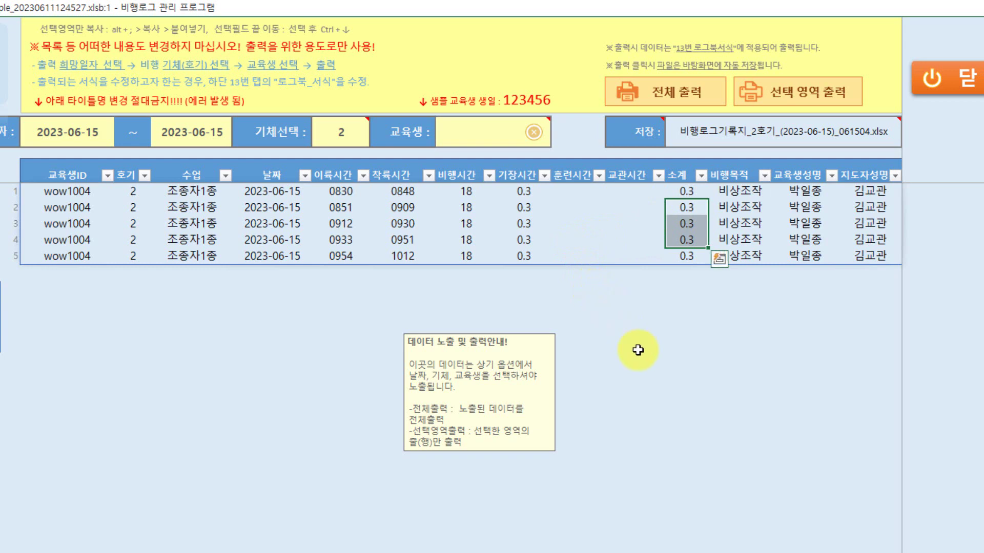
pyautogui.click(758, 329)
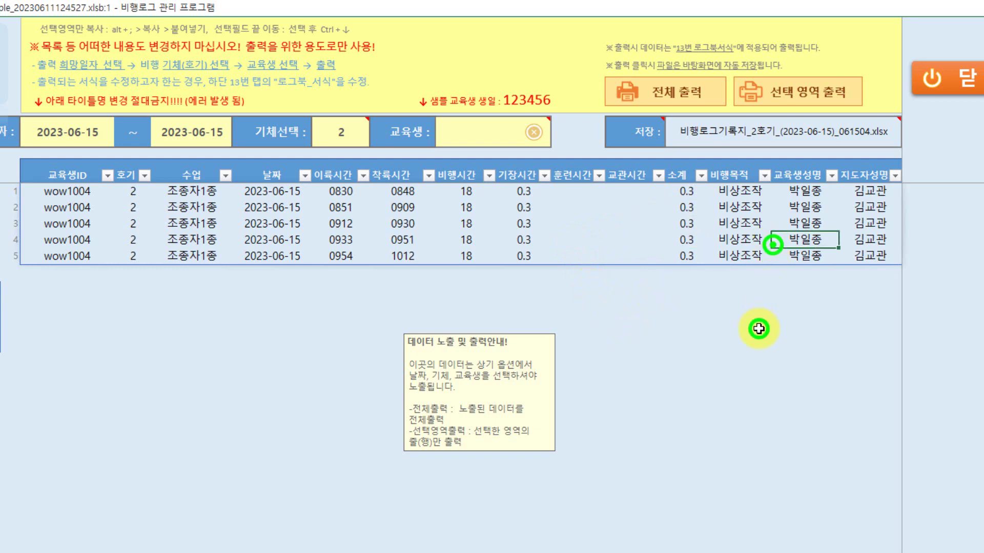
pyautogui.click(949, 87)
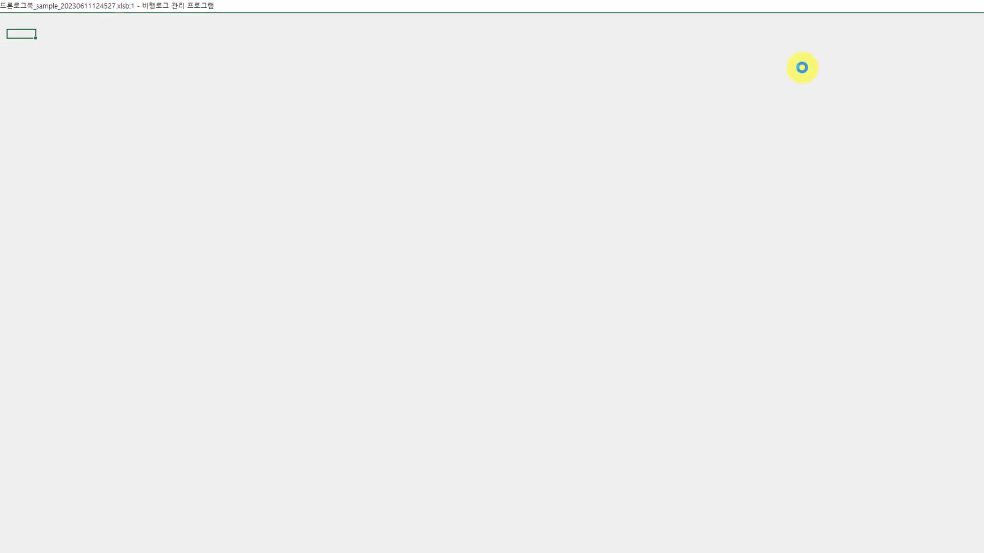